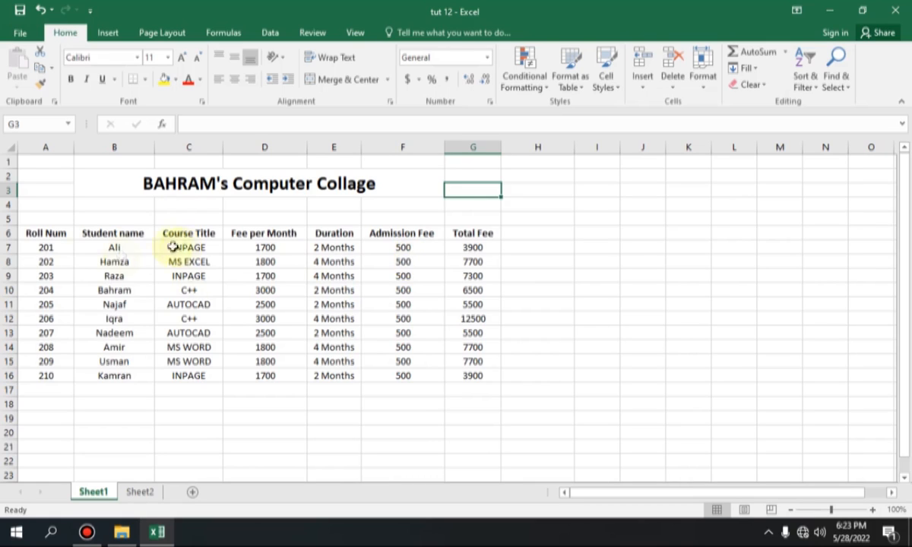
Create a PivotTable on a new worksheet from the student fee table in A6:G16 of Sheet1.
left_click_drag(42, 232, 464, 376)
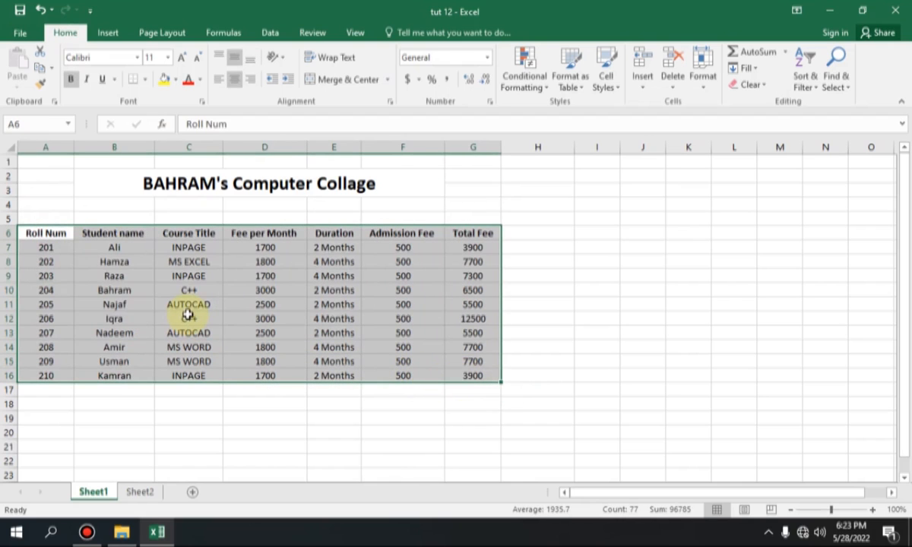
left_click(109, 34)
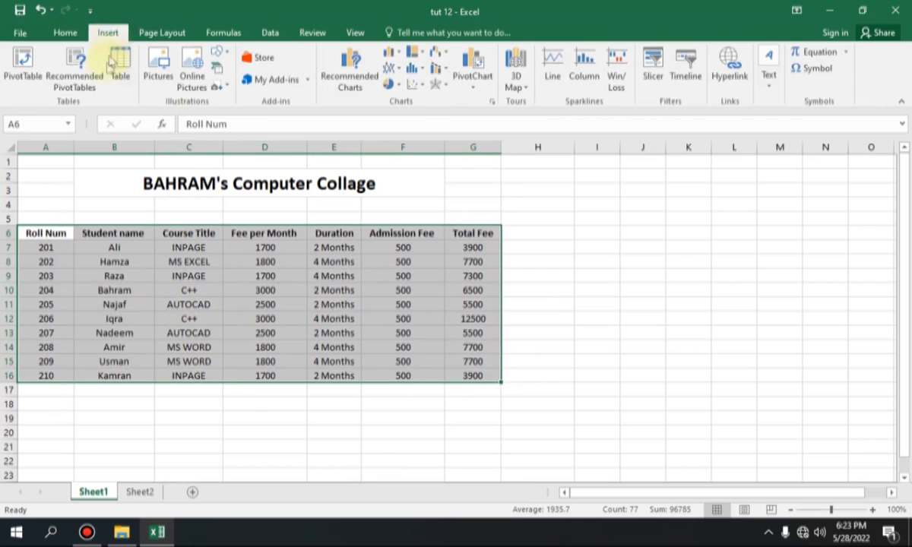
left_click(33, 72)
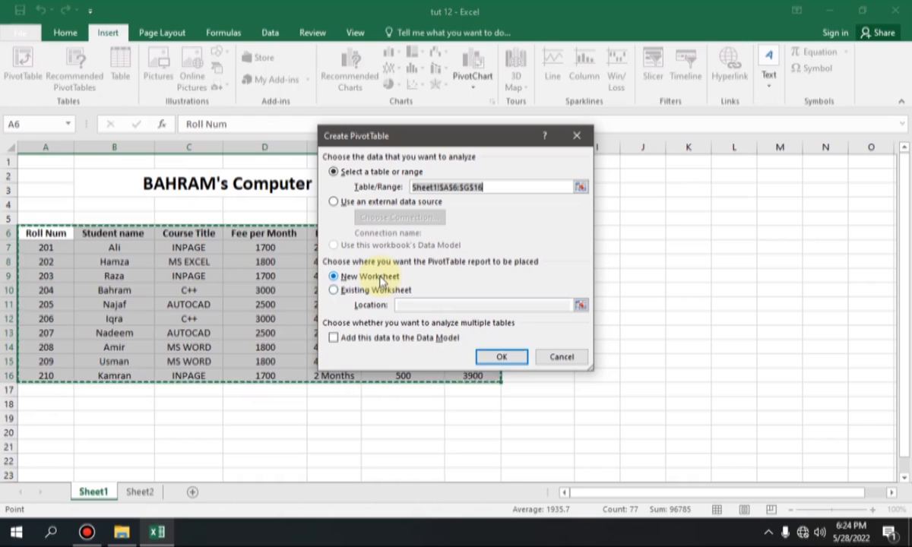
left_click(501, 357)
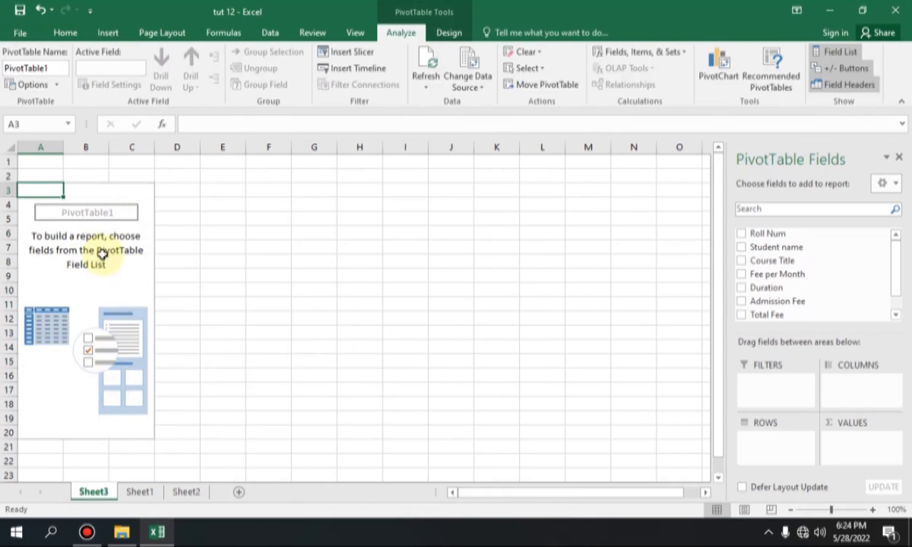
left_click(40, 206)
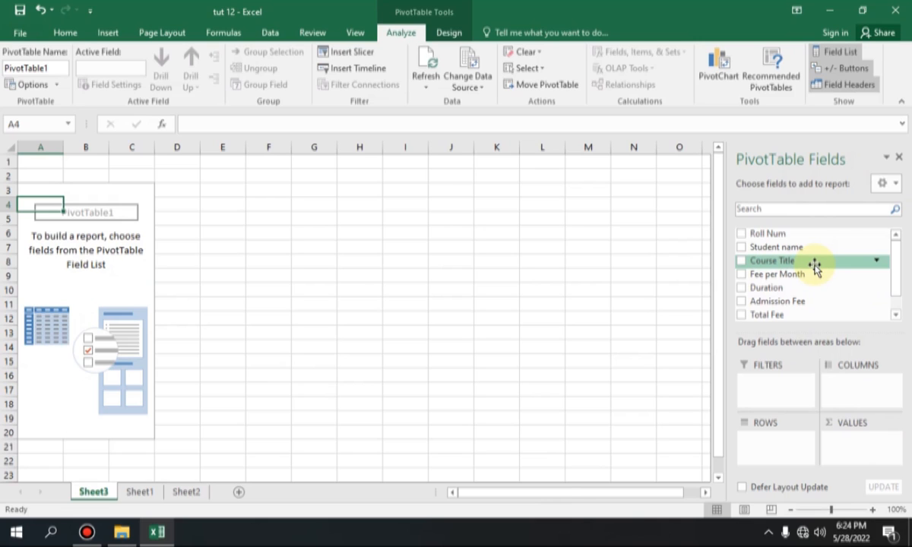
Check the source table's column headings on Sheet1 against the PivotTable fields, and return to Sheet3.
left_click(140, 492)
left_click(41, 234)
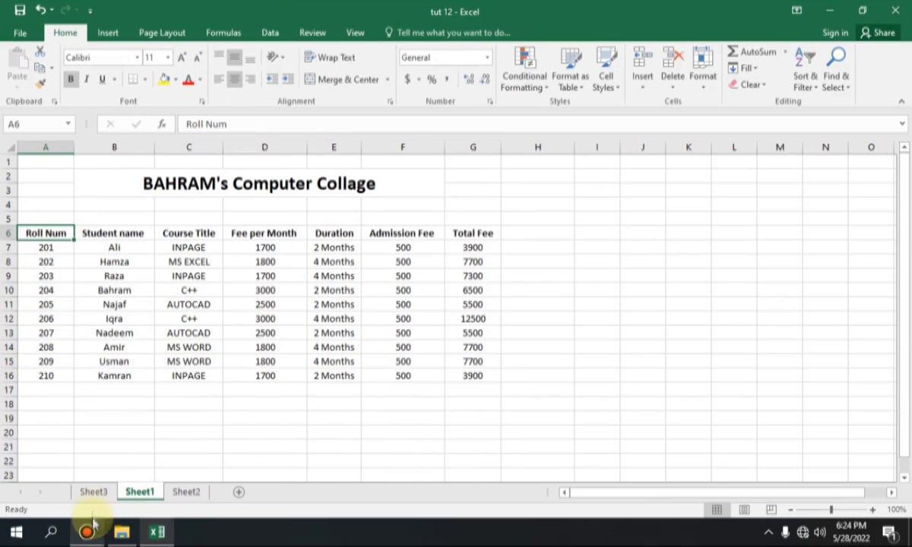
left_click(94, 492)
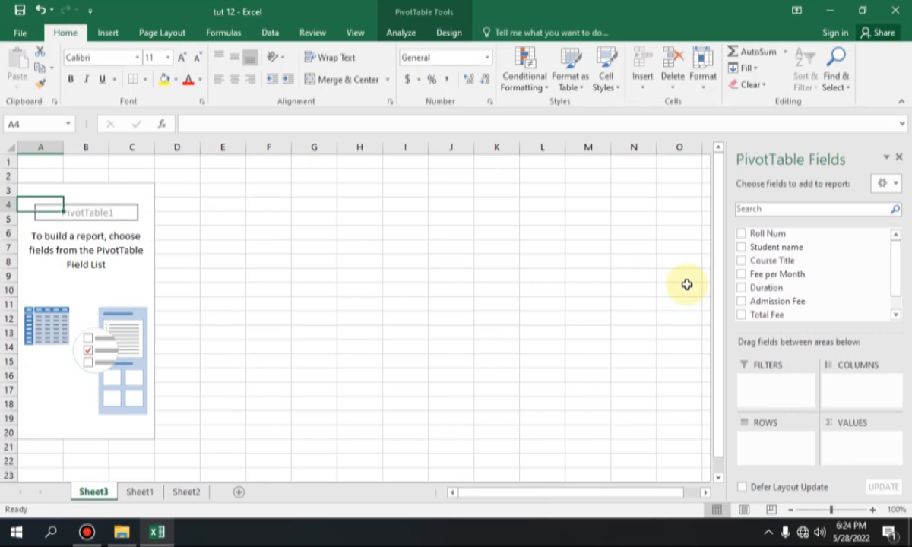
Try Student name with Course Title nested beneath it as PivotTable rows, and clear both fields again.
left_click(742, 247)
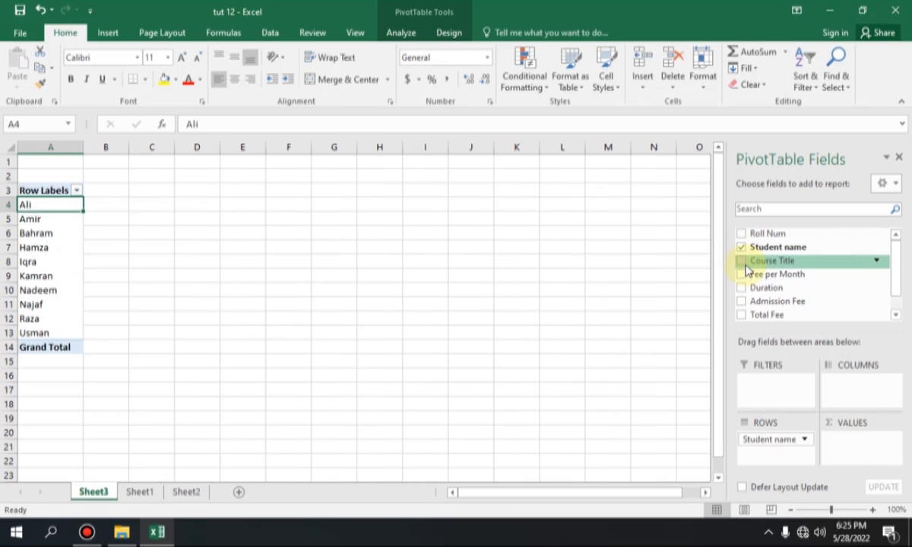
left_click(741, 262)
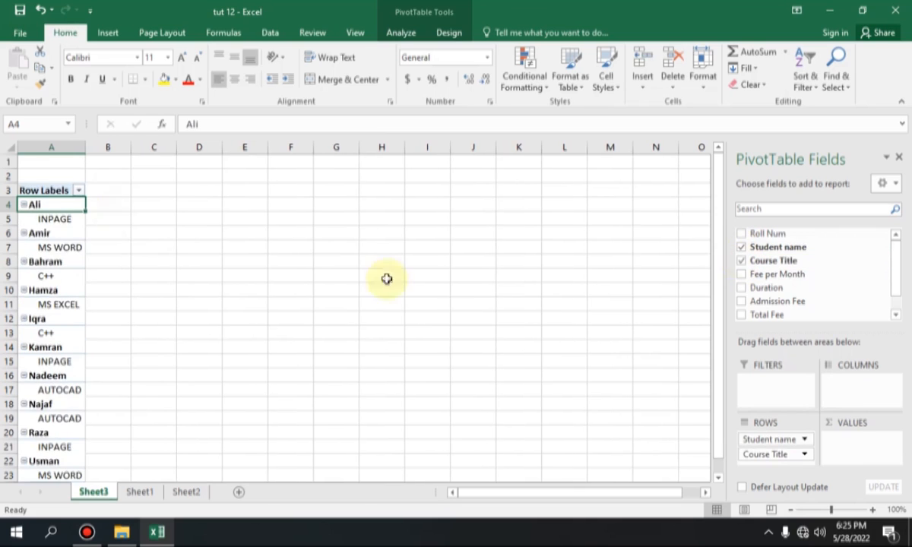
scroll(56, 224, "down", 2)
scroll(56, 223, "up", 2)
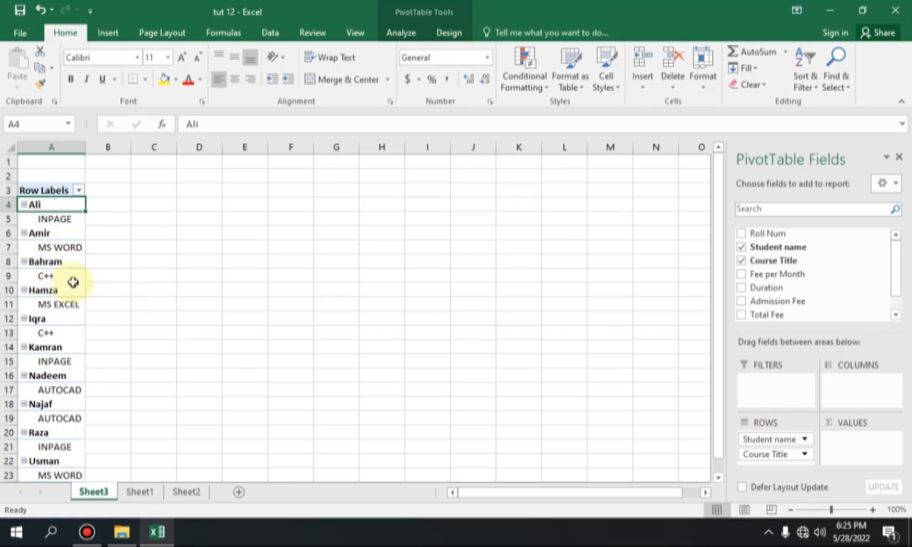
scroll(25, 325, "down", 1)
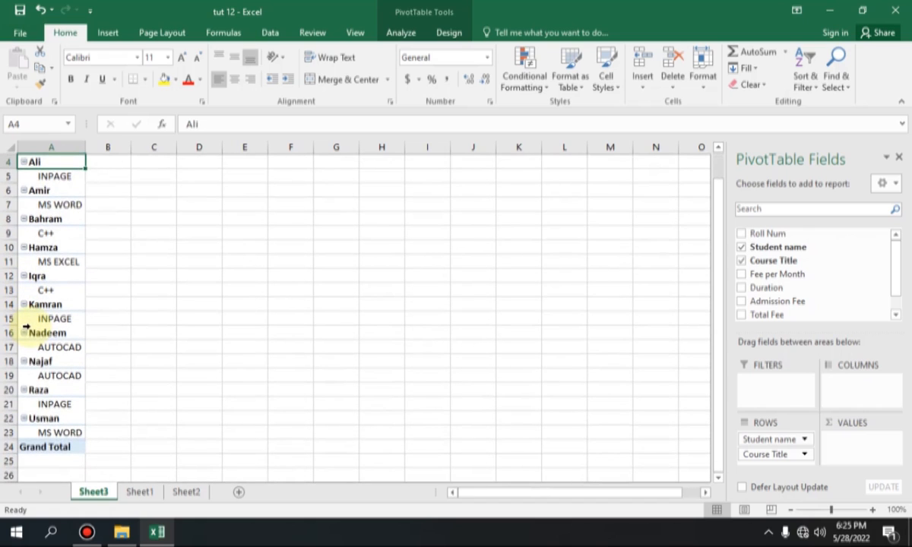
left_click(742, 248)
left_click(741, 261)
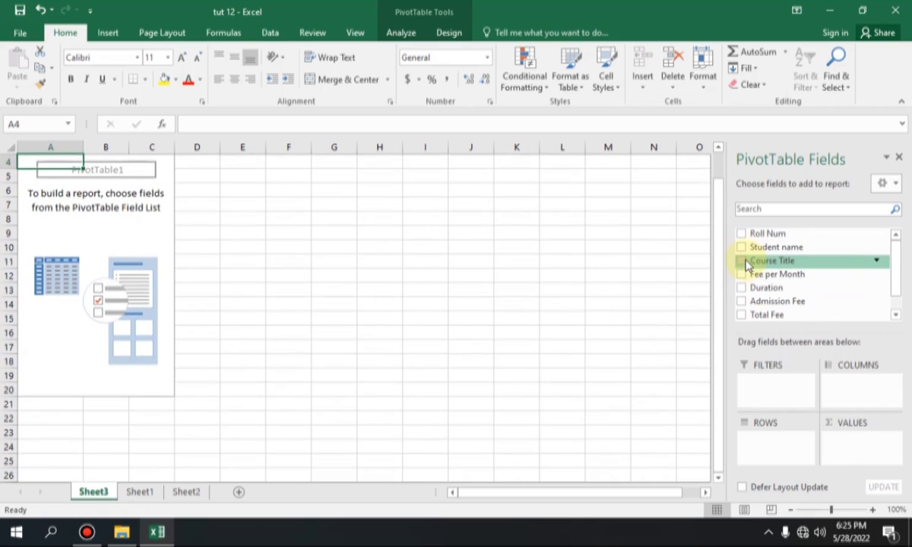
Group the PivotTable rows by Course Title with Student name nested beneath it.
left_click(742, 261)
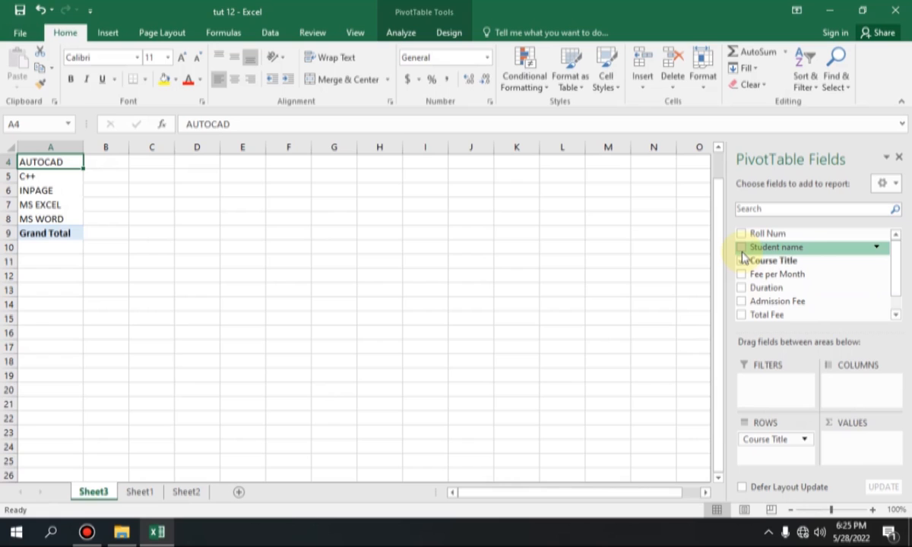
left_click(741, 249)
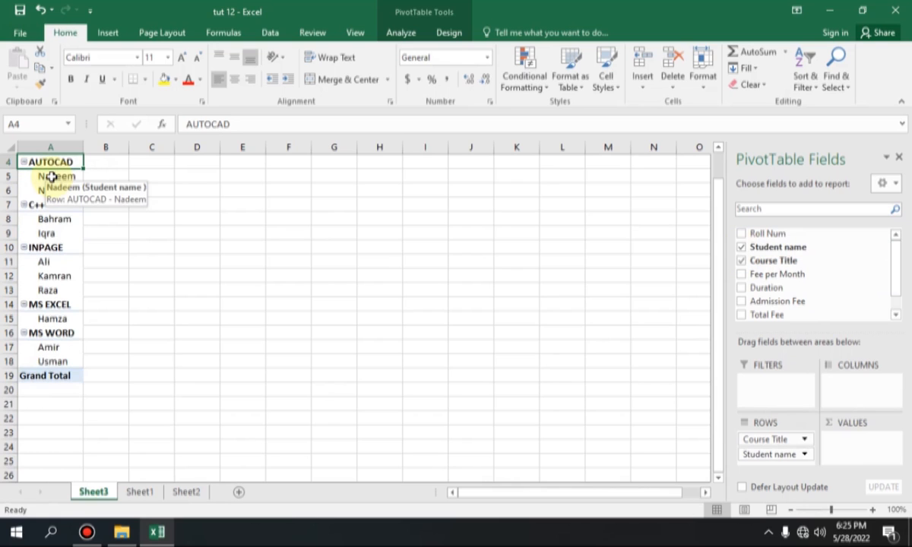
scroll(76, 198, "up", 1)
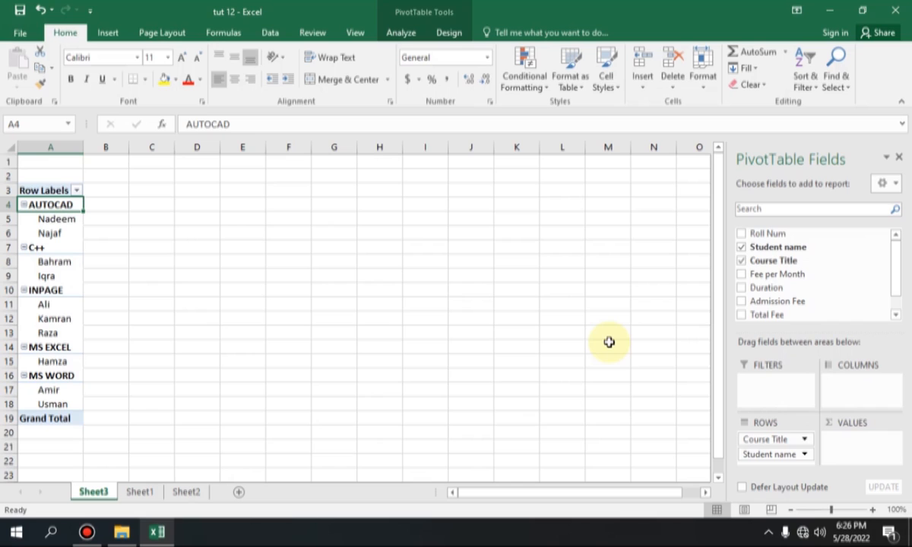
Replace the student name for roll number 201 in cell B7 of Sheet1 with a different first name.
left_click(141, 492)
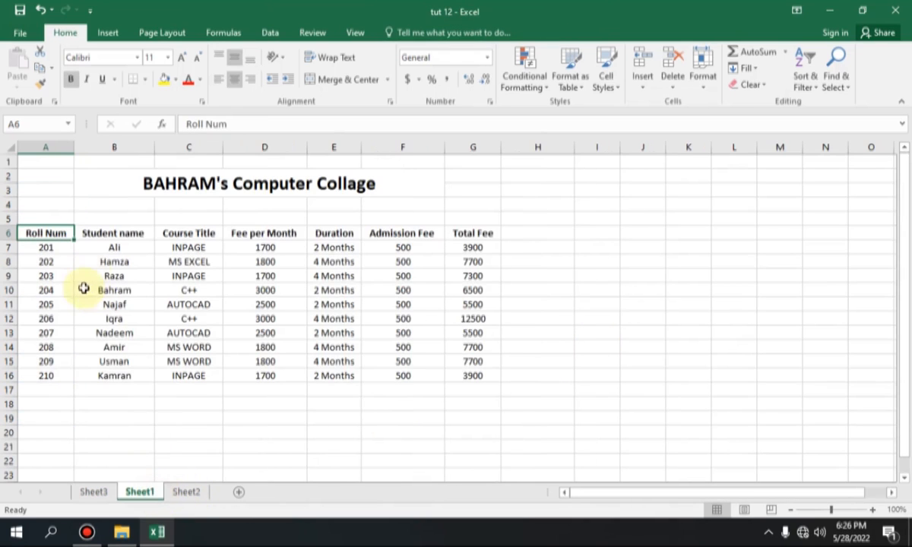
left_click(131, 249)
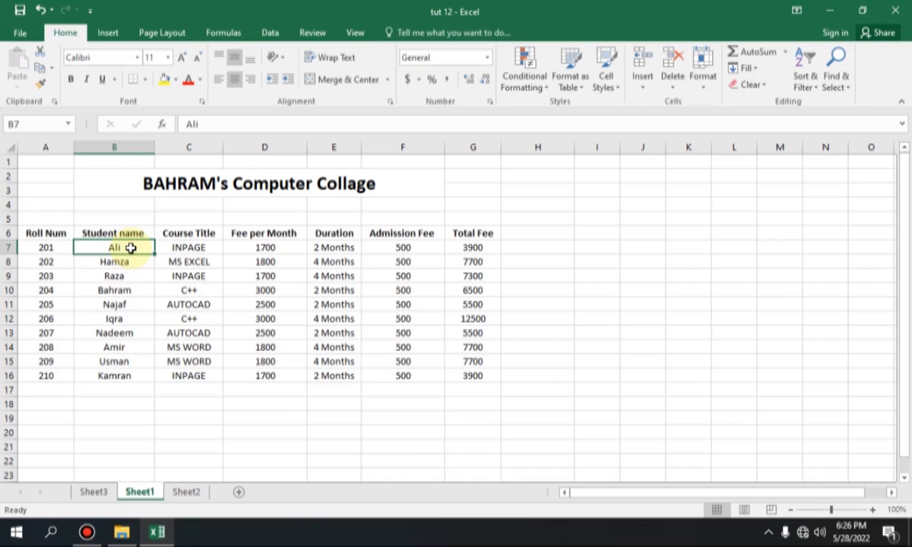
type("Ayesha")
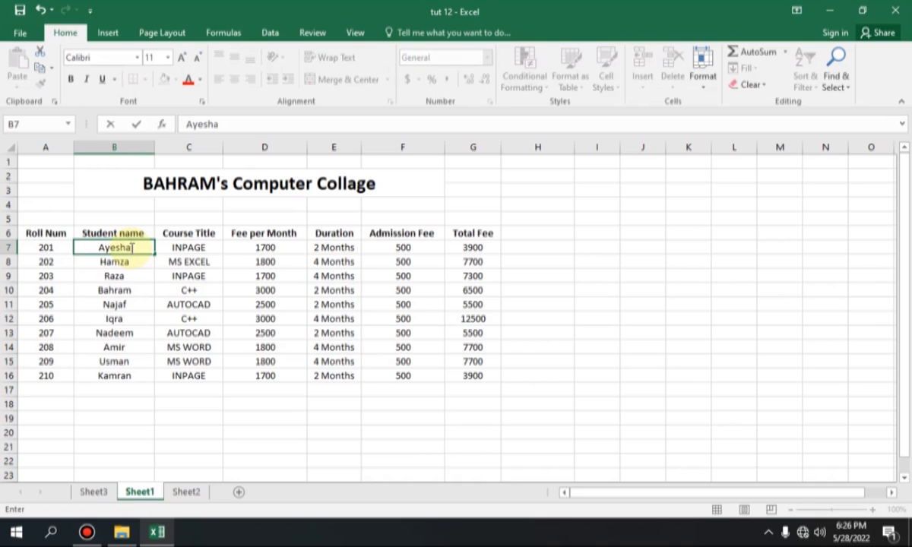
key("Tab")
left_click(114, 248)
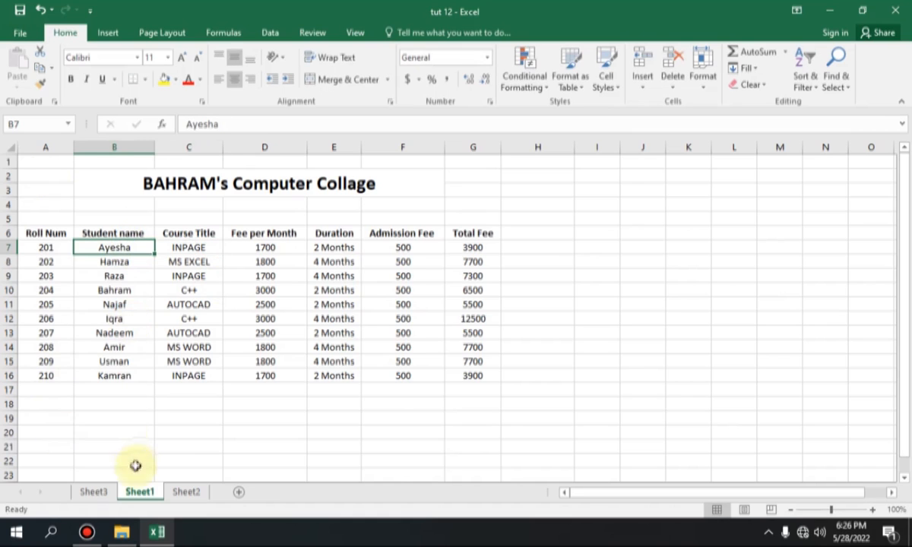
Refresh the PivotTable on Sheet3 to pick up the changed student name from the source table.
left_click(94, 491)
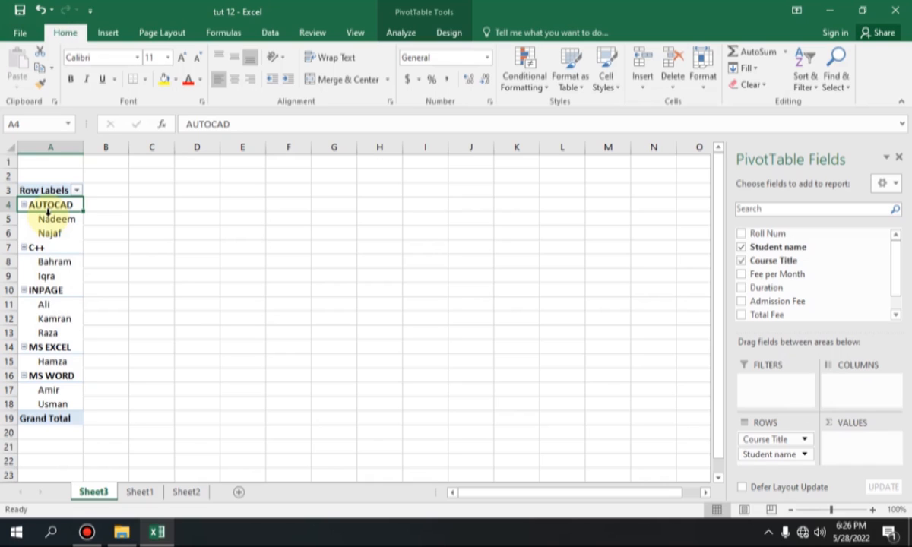
left_click(400, 33)
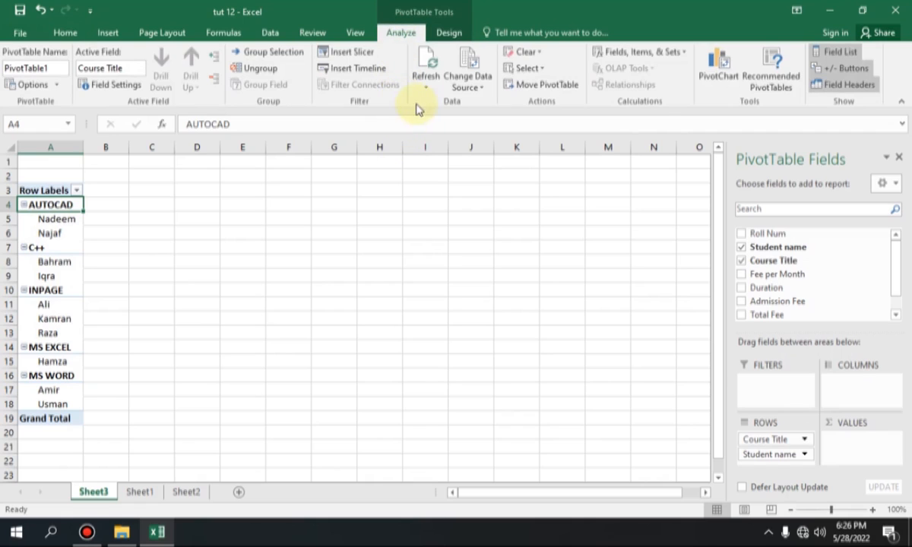
left_click(426, 65)
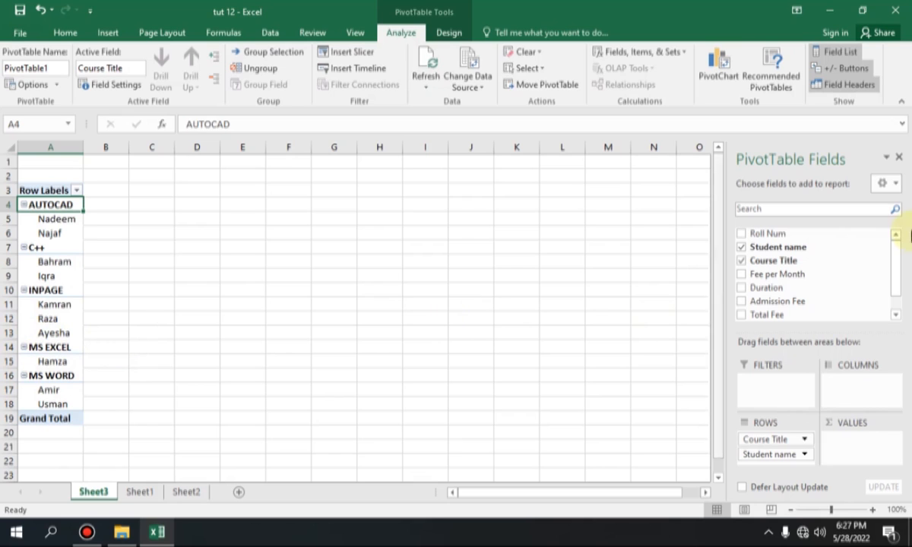
mouse_move(898, 265)
left_mouse_down()
mouse_move(903, 294)
mouse_move(901, 260)
left_mouse_up()
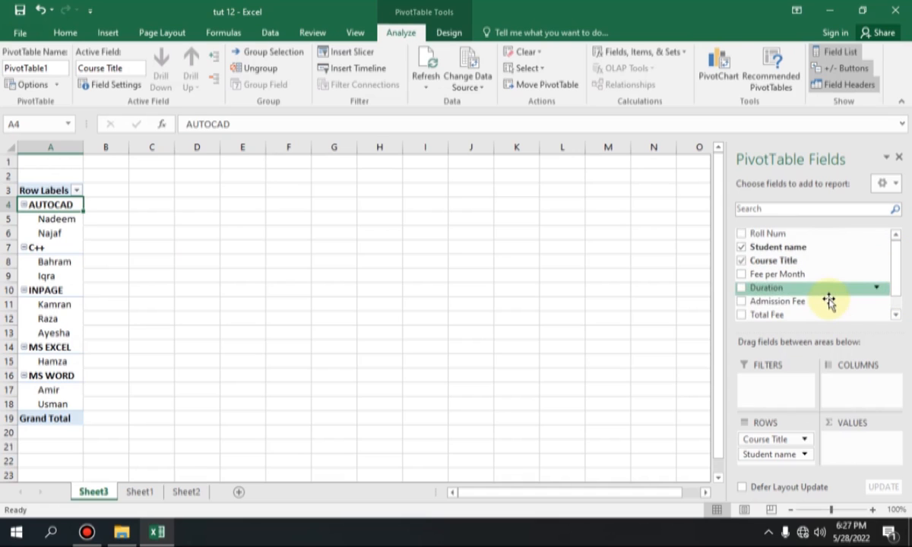
Add the column heading "Last Name" in cell H6 of Sheet1, beside Total Fee.
left_click(139, 492)
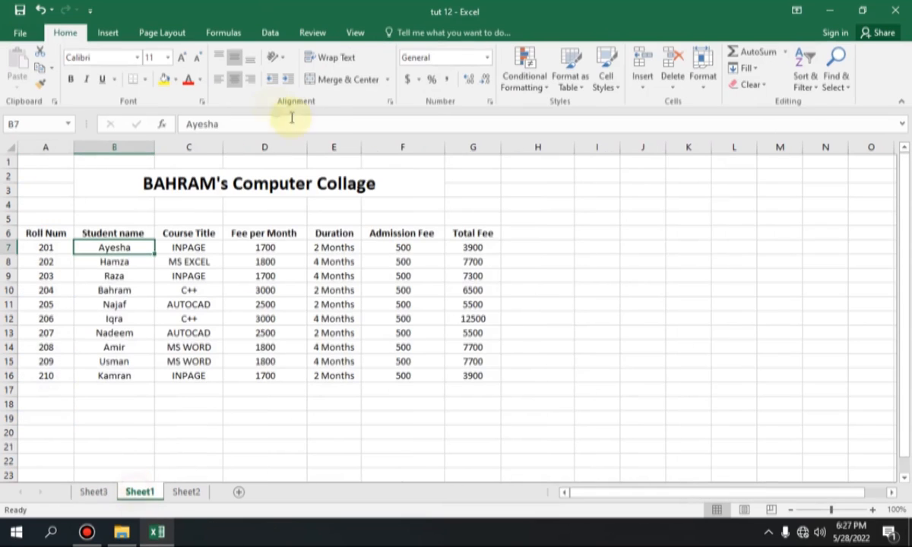
left_click(525, 245)
left_click_drag(527, 234, 547, 369)
left_click(526, 234)
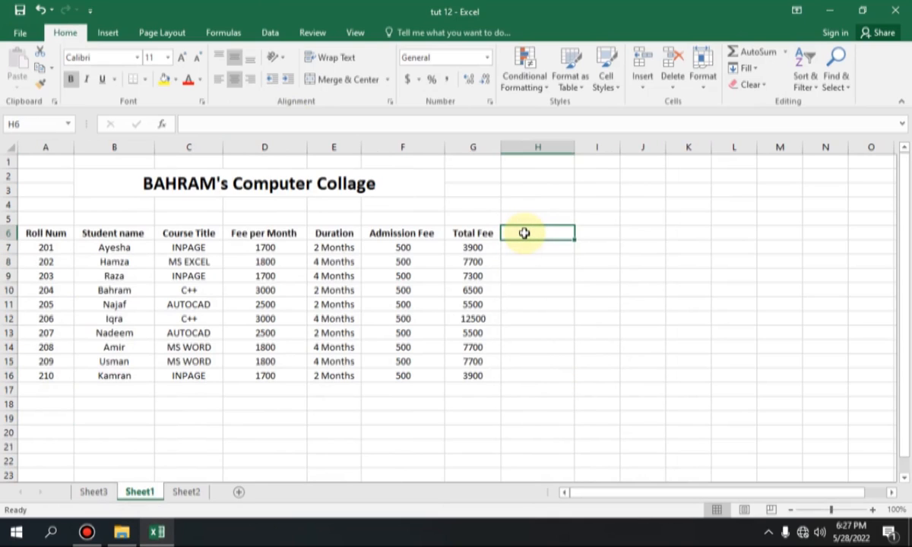
type("L")
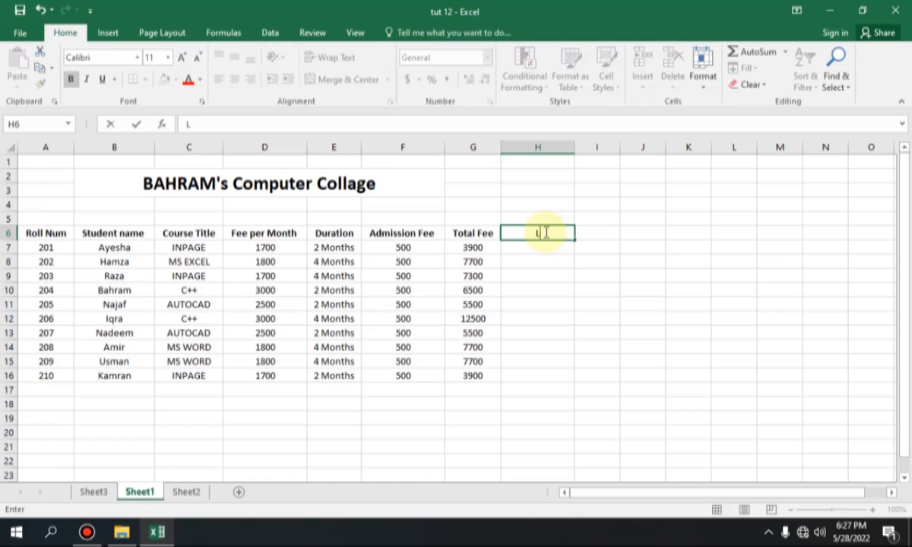
type("ast Name")
key("Return")
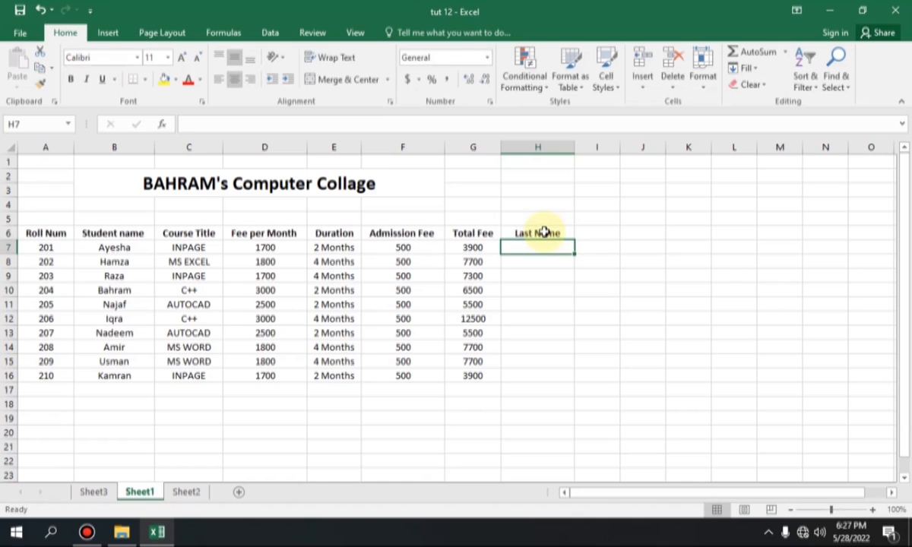
Enter two last names in H7 and H8 and fill them down in alternation to H16.
type("Sipea")
key("Return")
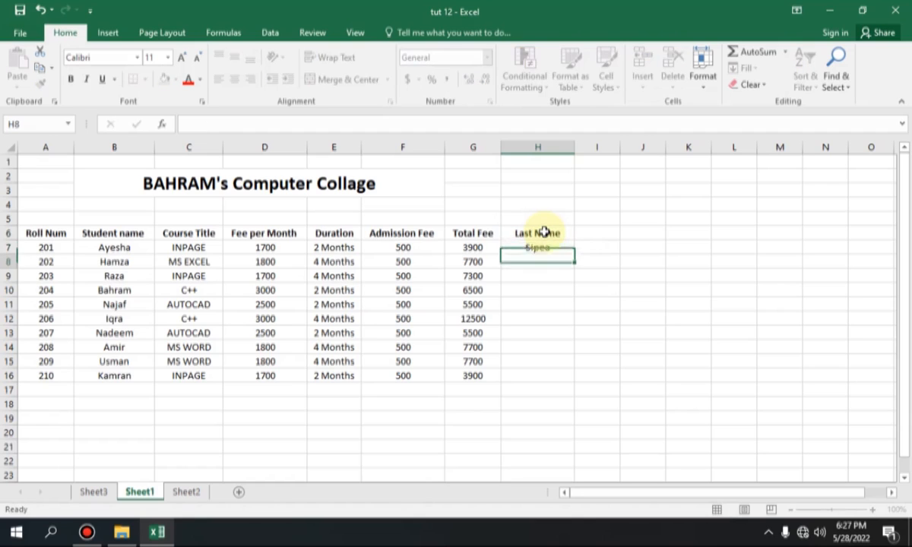
key("Up")
type("S")
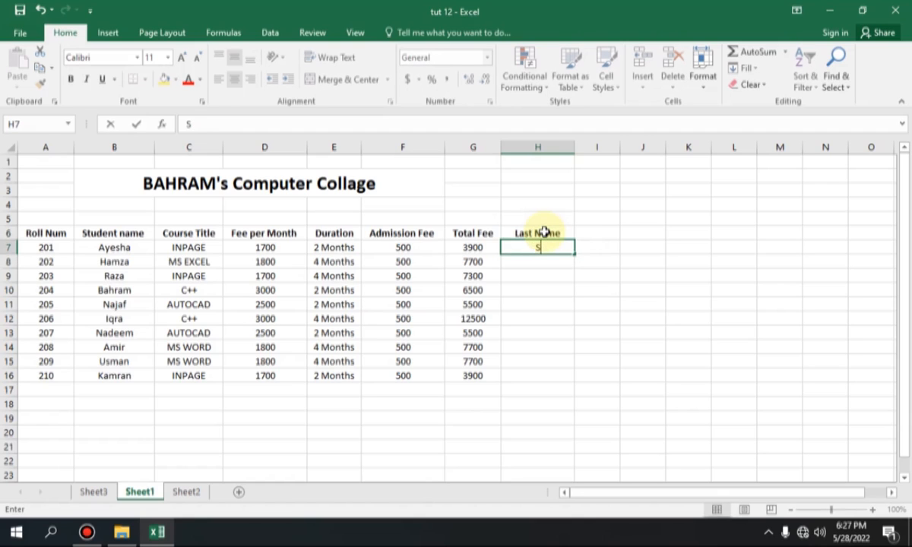
type("ipra")
key("Return")
type("Gondal")
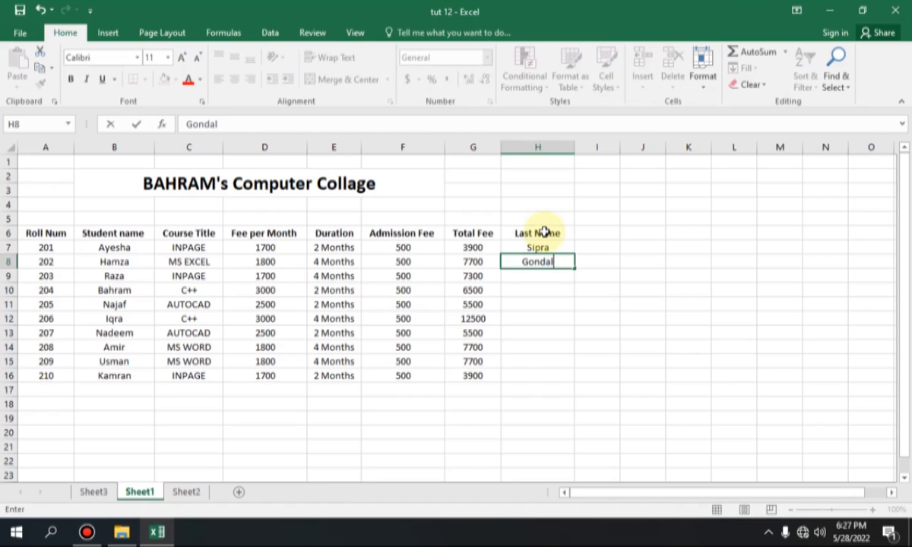
left_click_drag(536, 247, 579, 383)
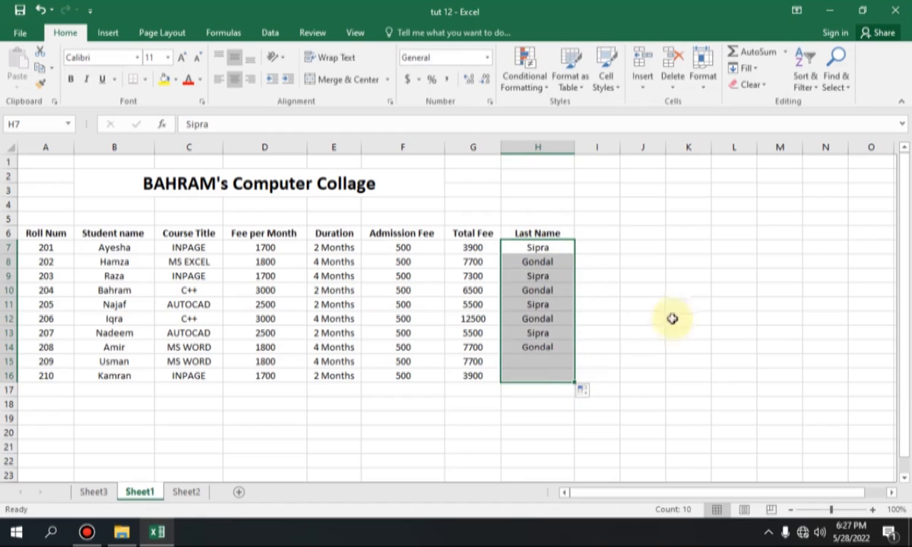
left_click(652, 238)
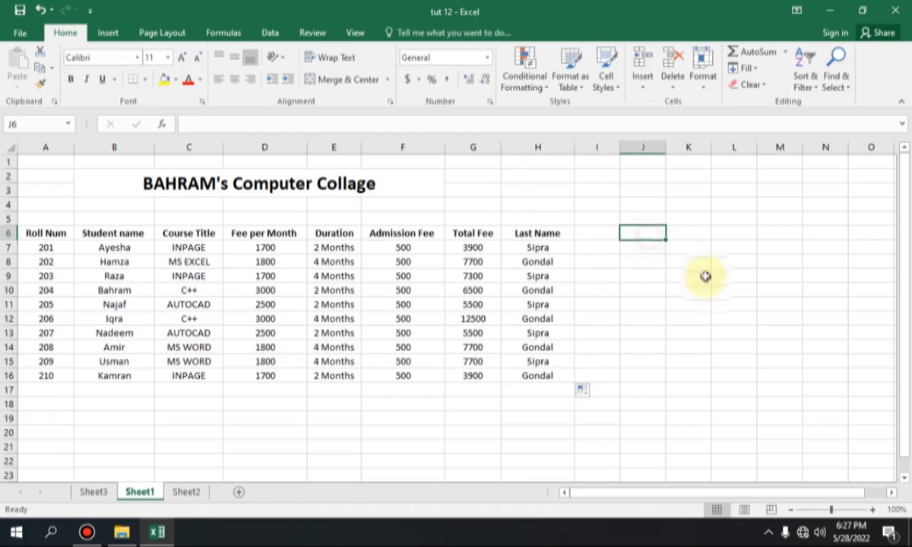
Change the data source of the PivotTable on Sheet3 to Sheet1!$A$6:$H$16 to include the Last Name column.
left_click(535, 235)
left_click(94, 492)
scroll(806, 271, "down", 4)
scroll(829, 293, "up", 2)
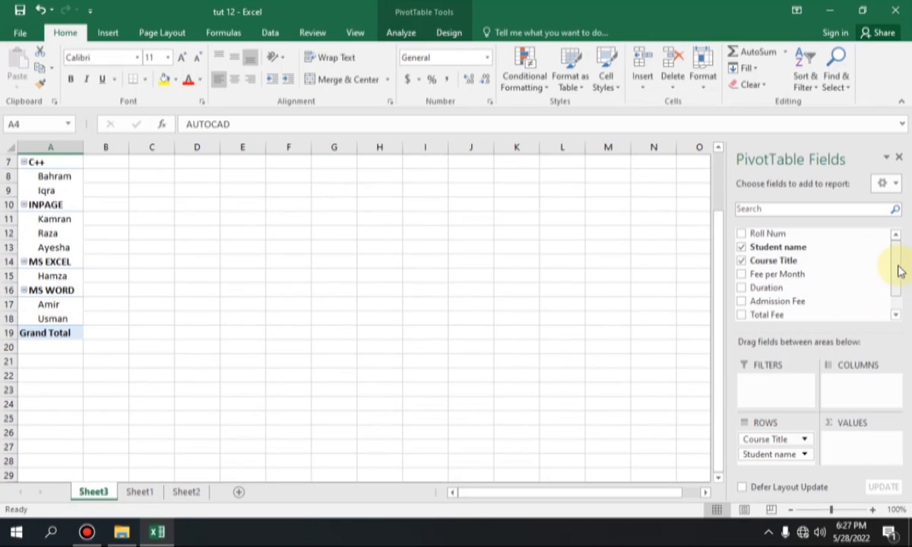
scroll(377, 397, "up", 2)
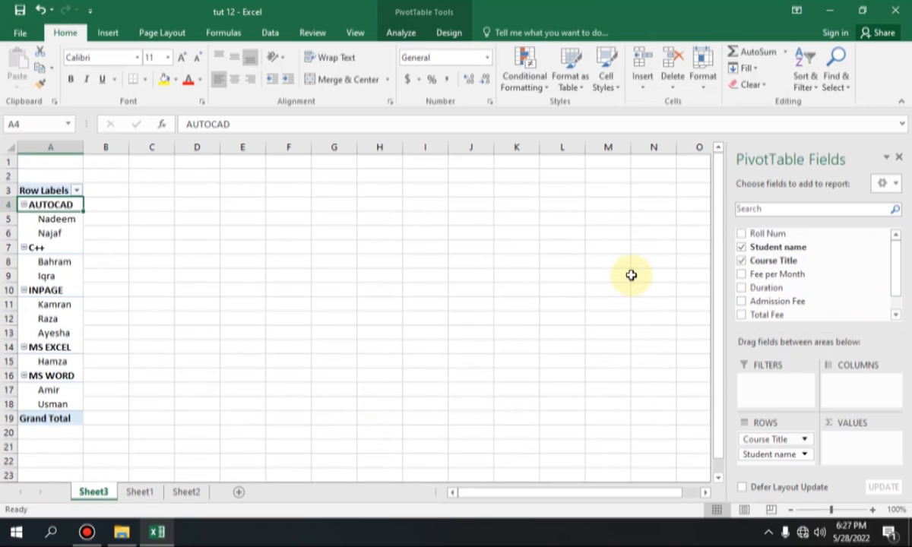
left_click(403, 33)
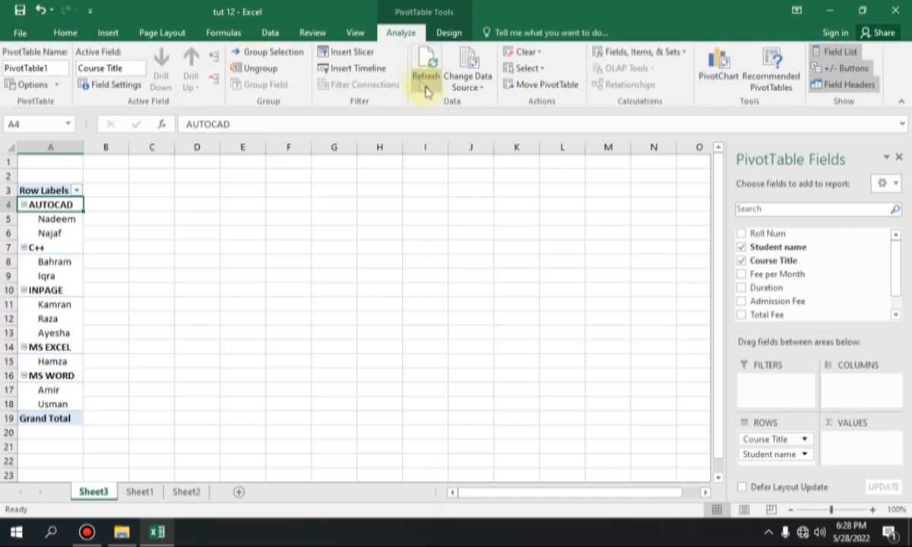
left_click(465, 64)
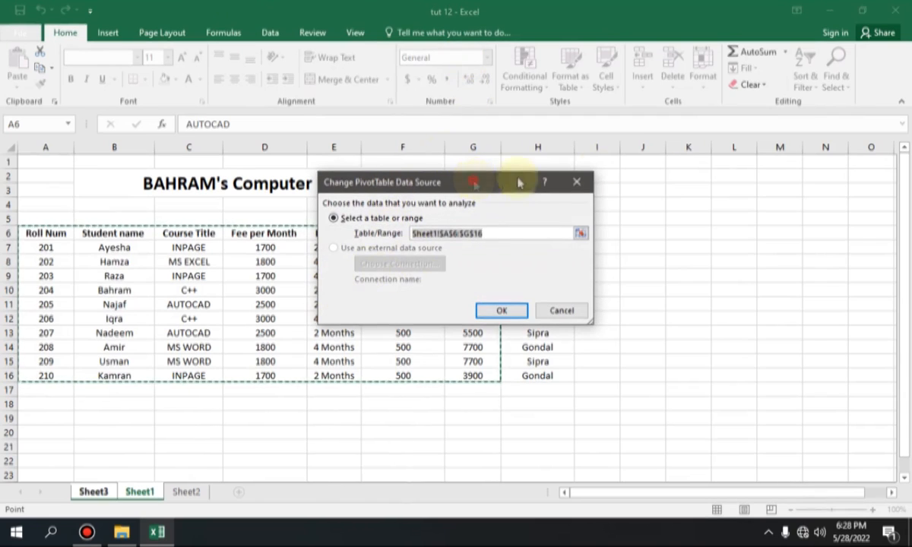
left_click_drag(519, 183, 769, 97)
left_click_drag(55, 238, 523, 370)
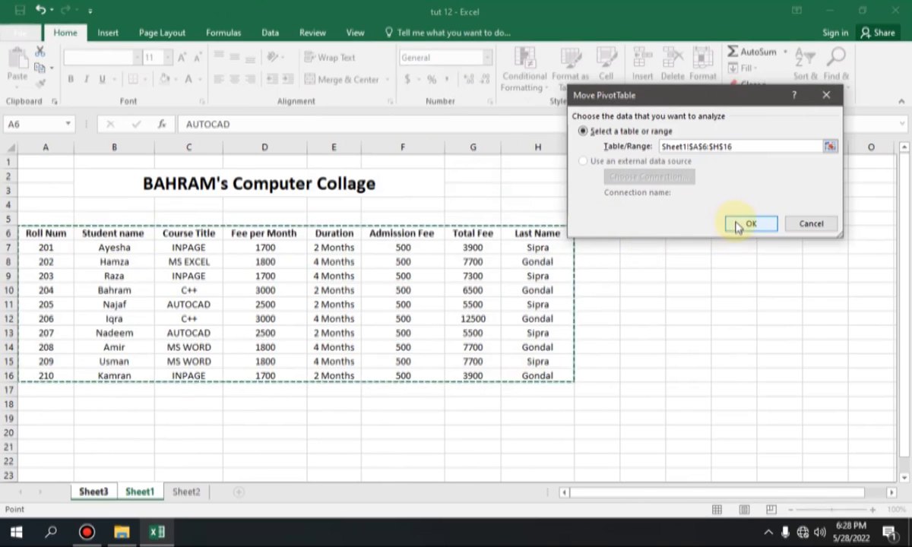
left_click(739, 226)
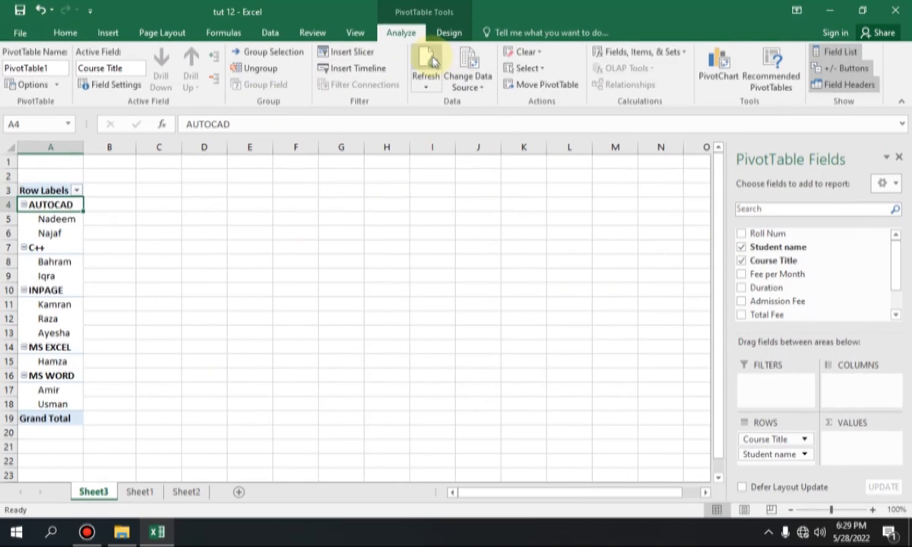
Add the Last Name field to the PivotTable rows, look over the grouped names, and remove the field again.
scroll(844, 285, "down", 2)
left_click_drag(900, 266, 899, 297)
left_click_drag(762, 295, 750, 297)
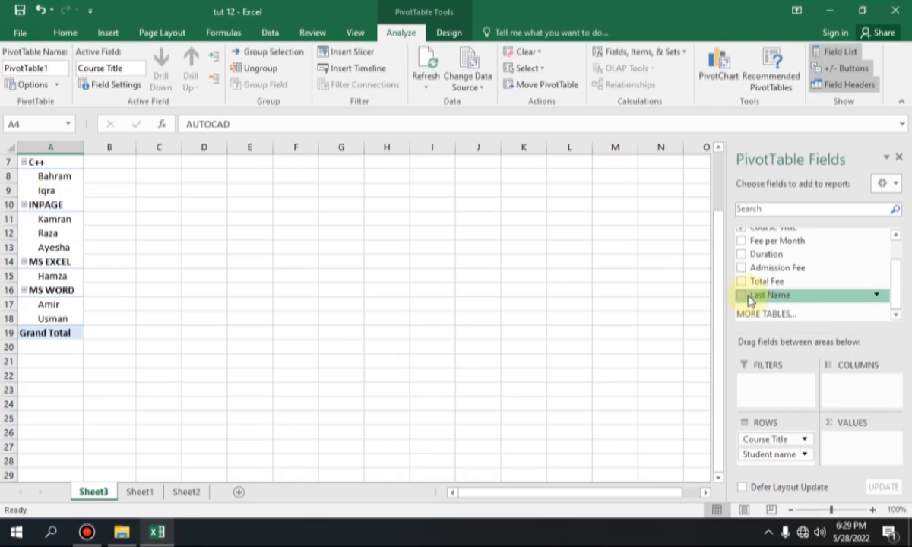
left_click(744, 297)
scroll(53, 306, "up", 1)
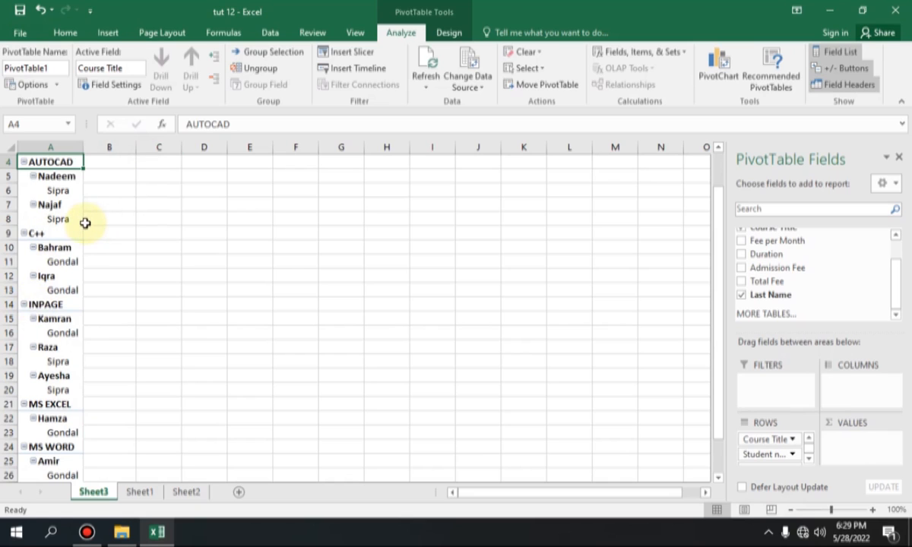
left_click(742, 295)
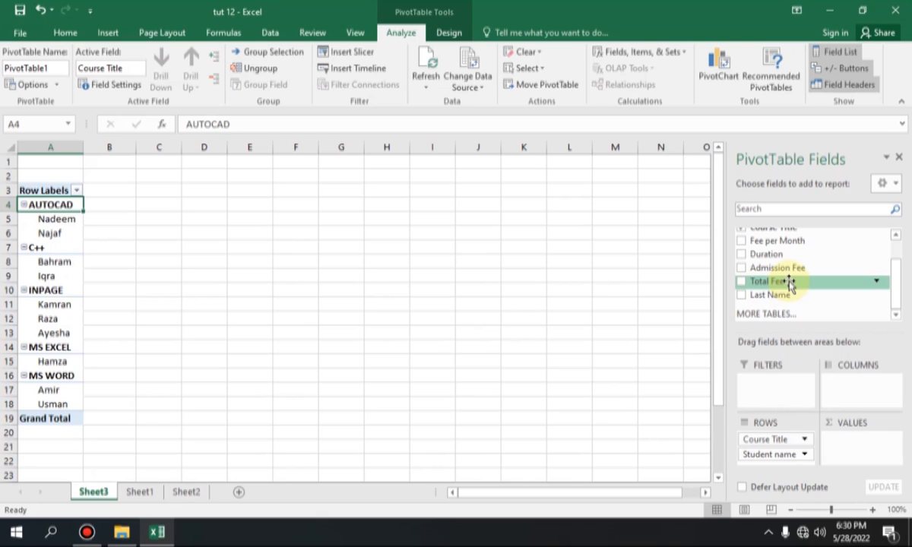
View the print page with PivotTable cells A4:A18 selected, and return to the source table on Sheet1.
left_click_drag(55, 205, 67, 405)
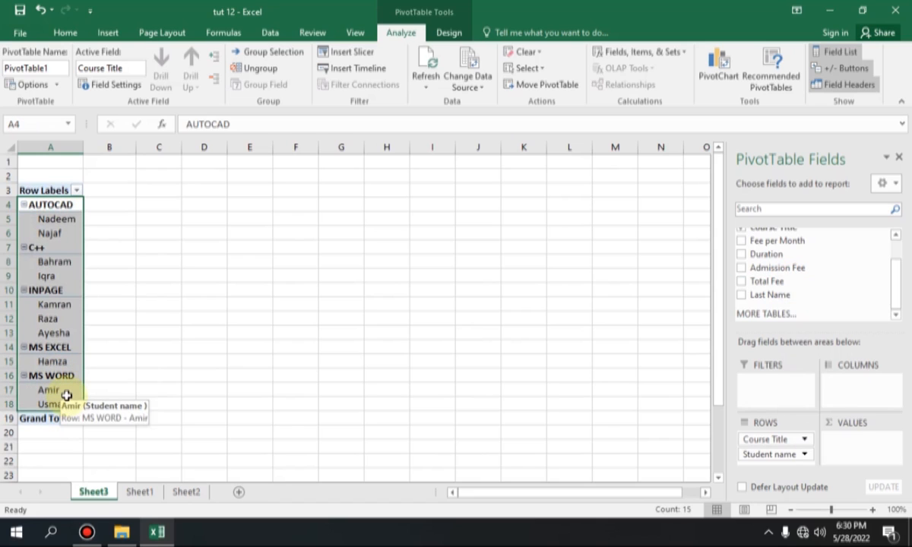
key("ctrl+p")
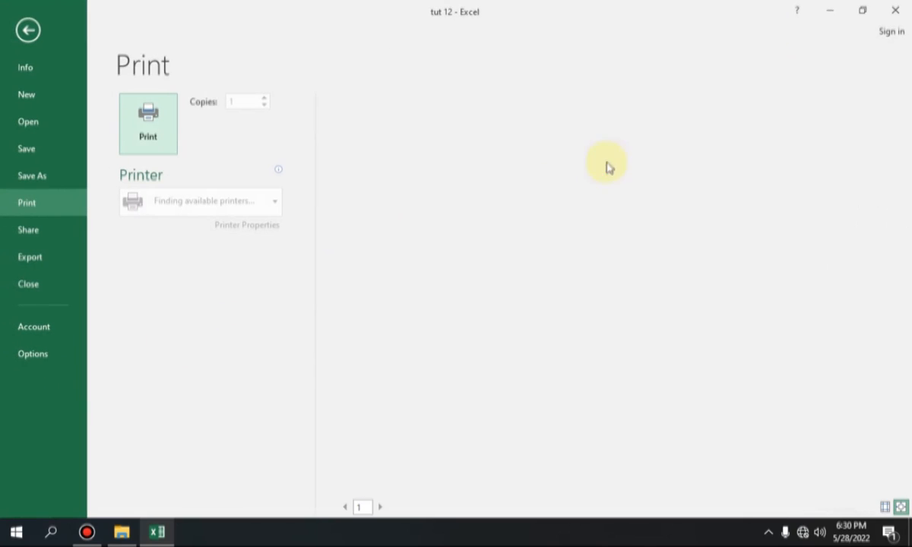
left_click(29, 31)
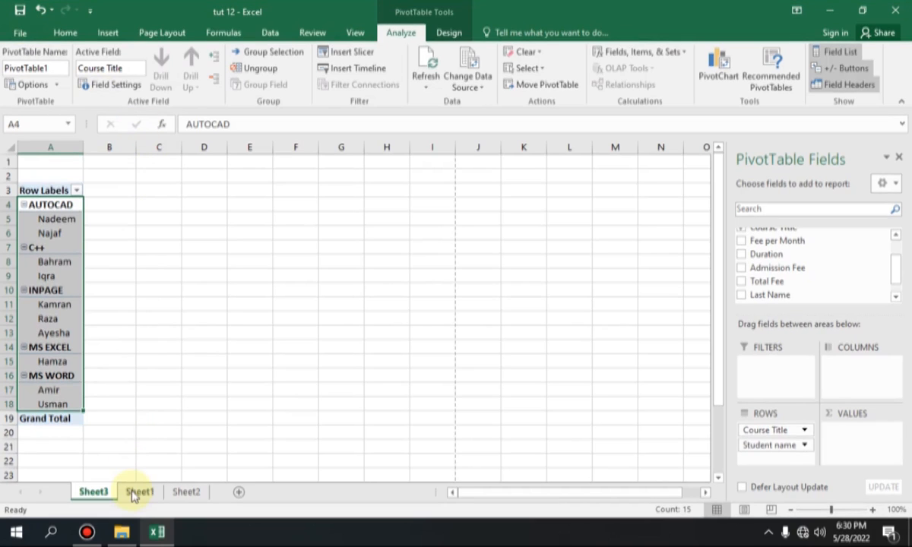
left_click(135, 493)
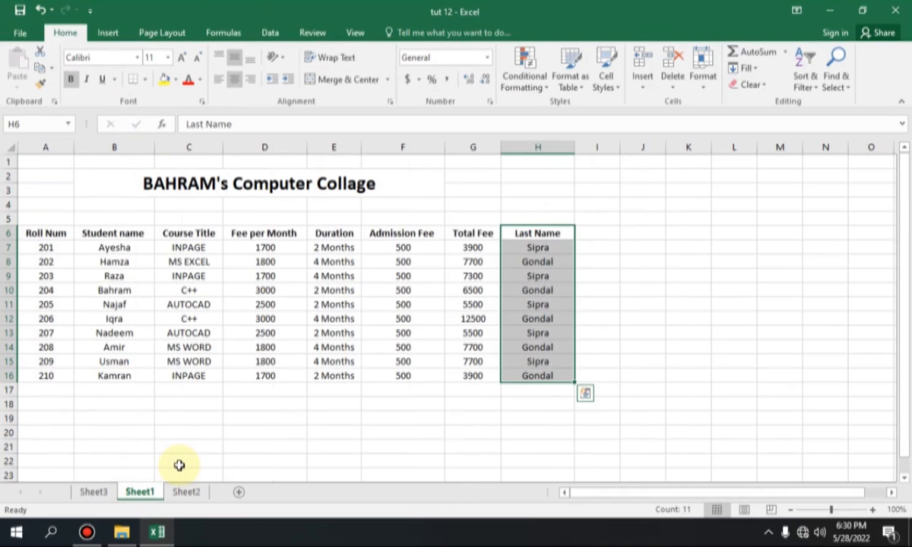